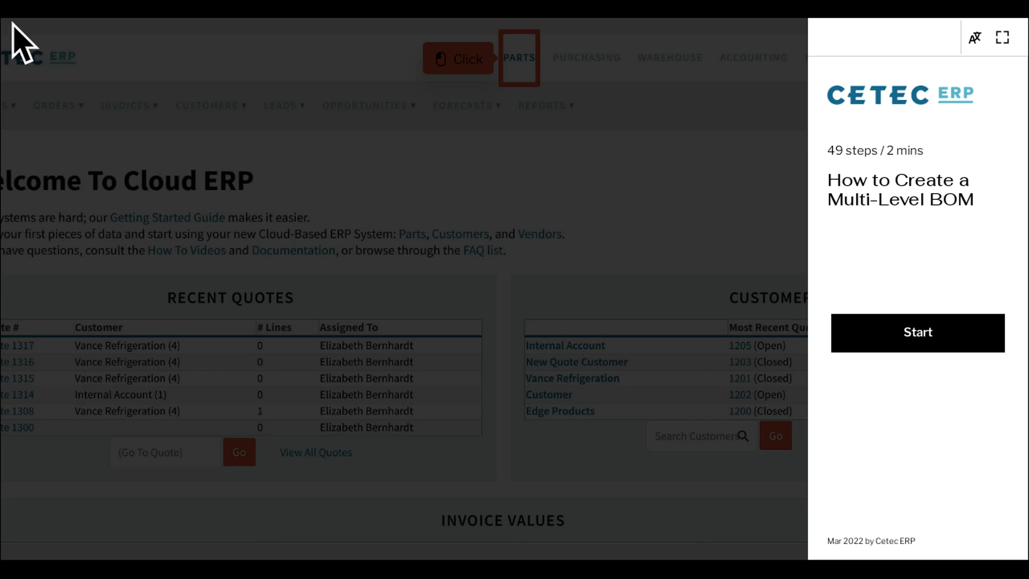
- Start the guided multi-level BOM walkthrough from its intro panel
click(935, 326)
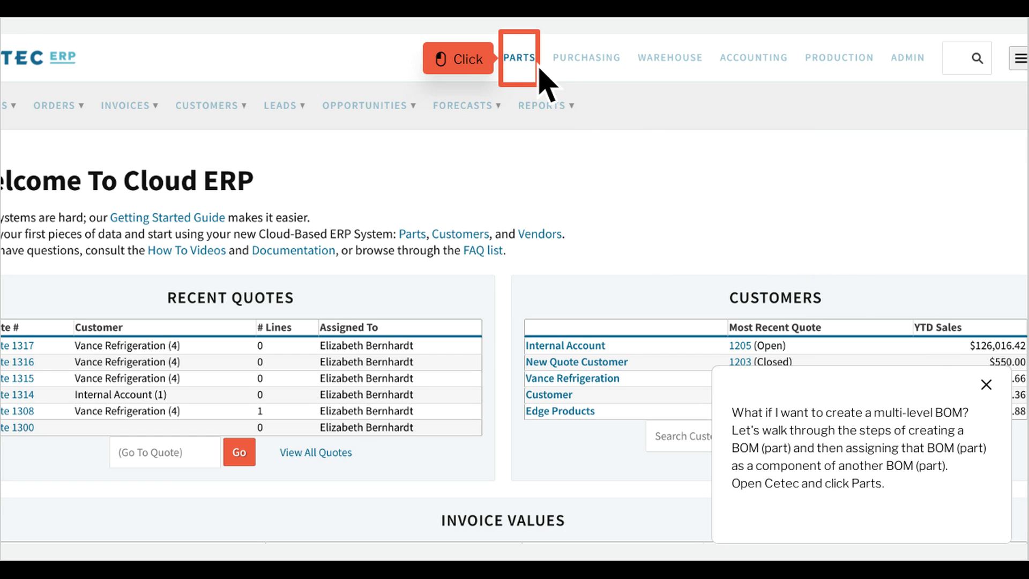
- Go to the Parts module and open the Part List from the Lists menu
click(519, 57)
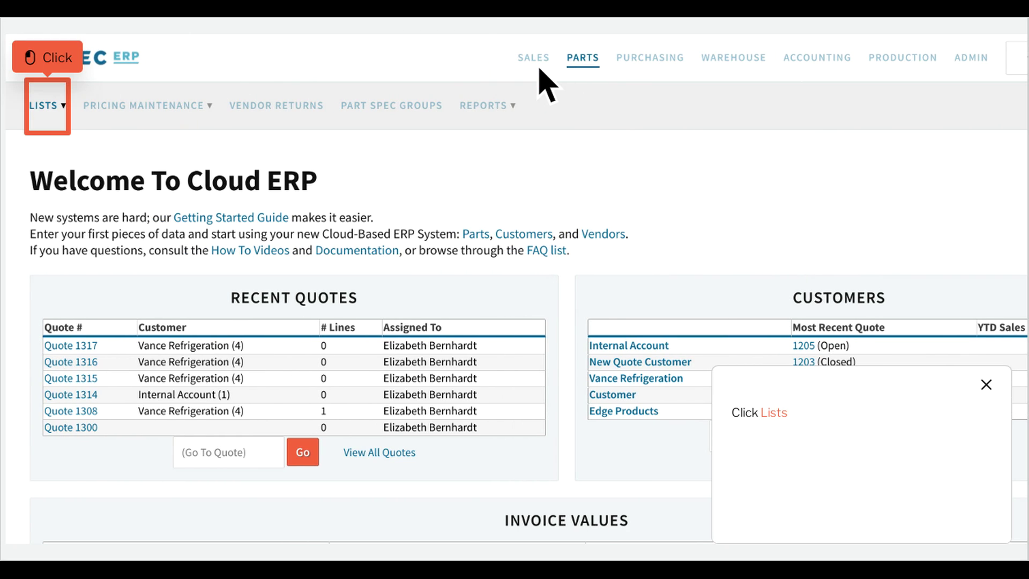
click(67, 117)
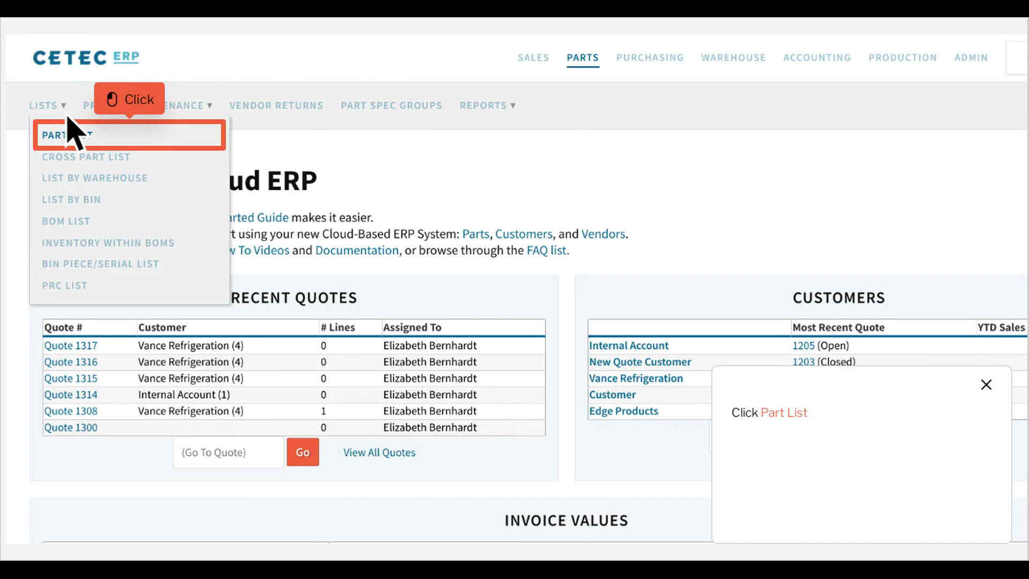
click(148, 143)
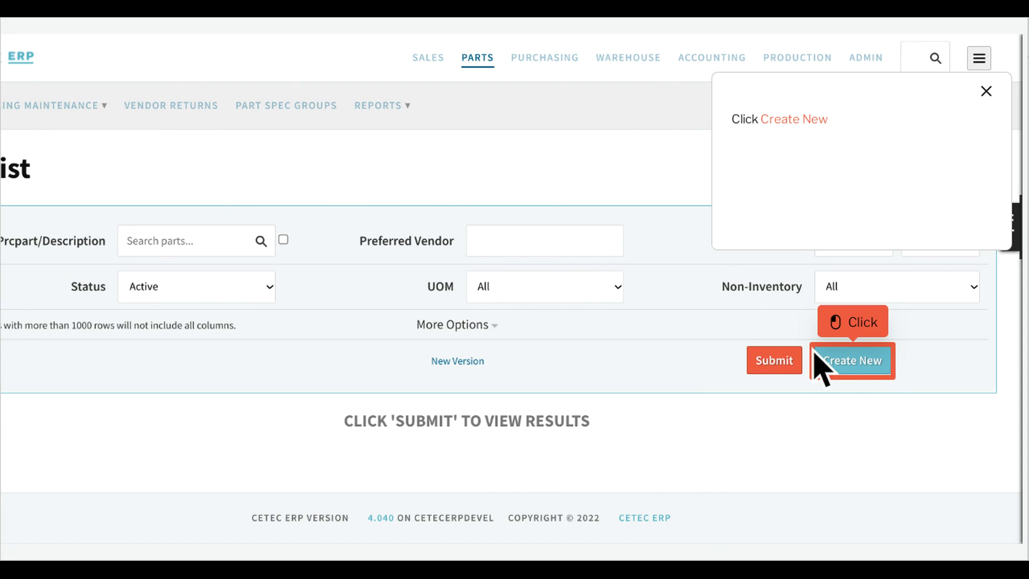
- Create part SUB10, 'water bottle lid', as a BOM with PRC SUB and revision 1
click(872, 370)
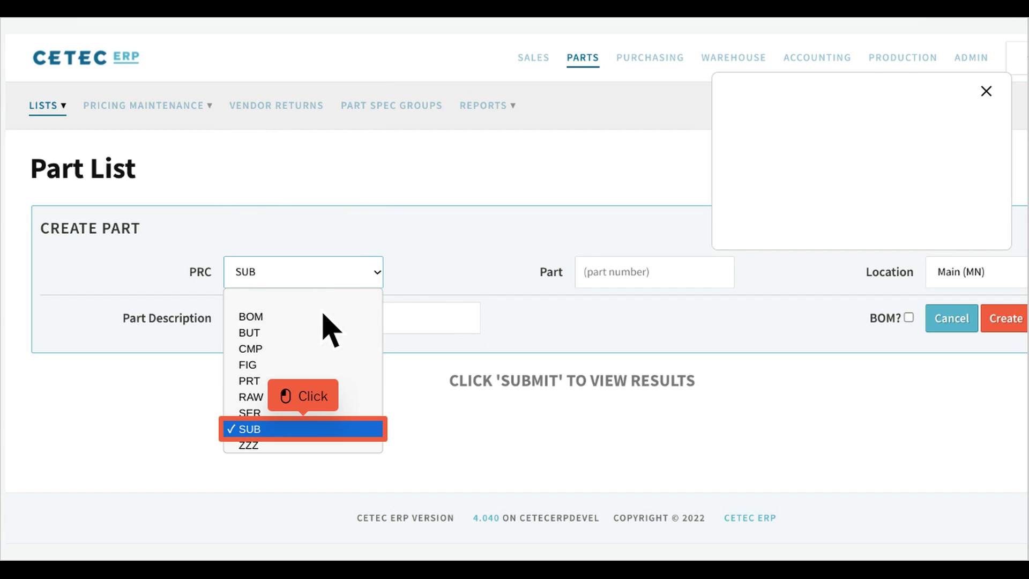
click(323, 432)
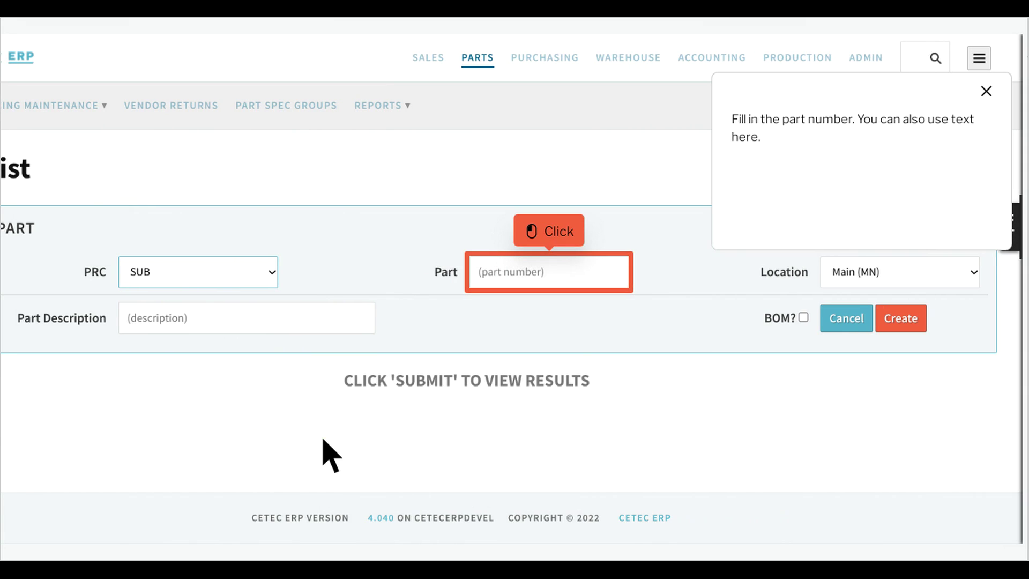
click(569, 282)
text(10)
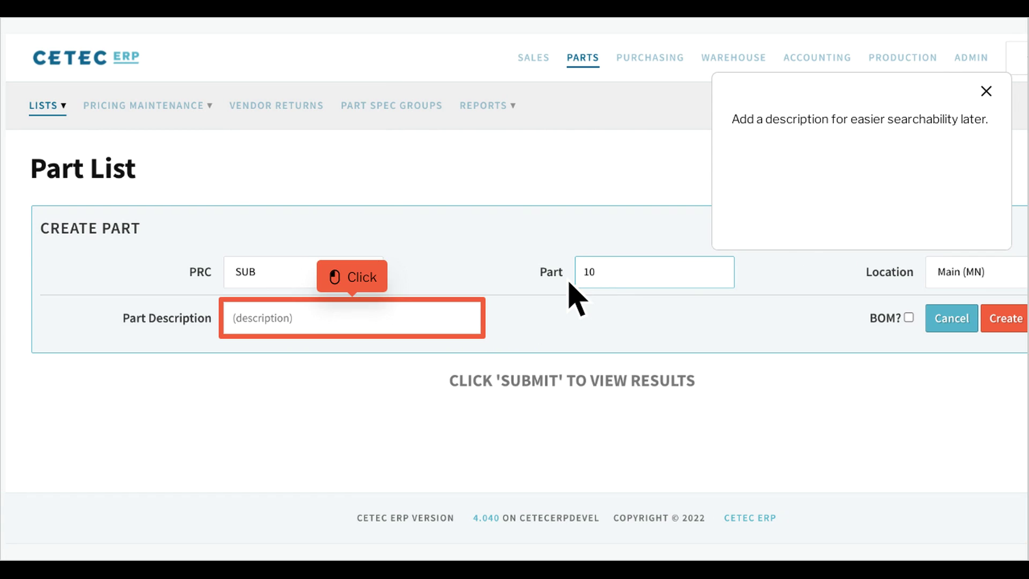
click(373, 329)
text(water bottle lid)
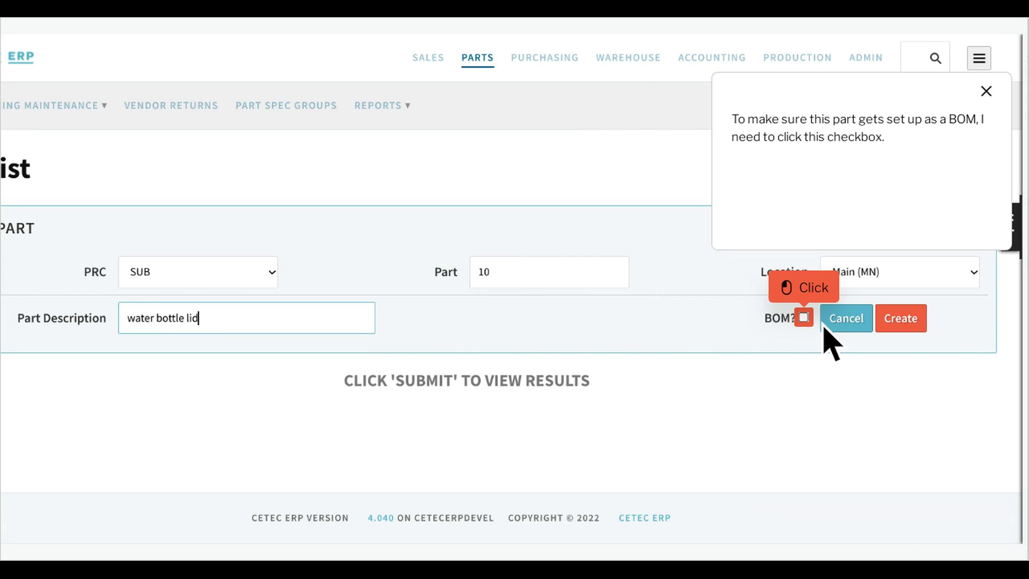
click(803, 317)
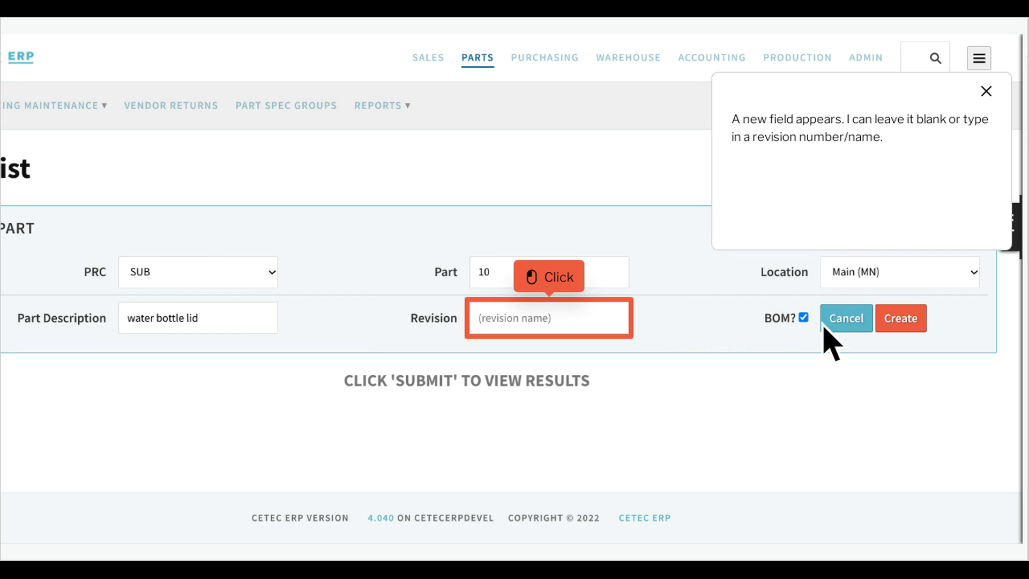
click(569, 329)
text(1)
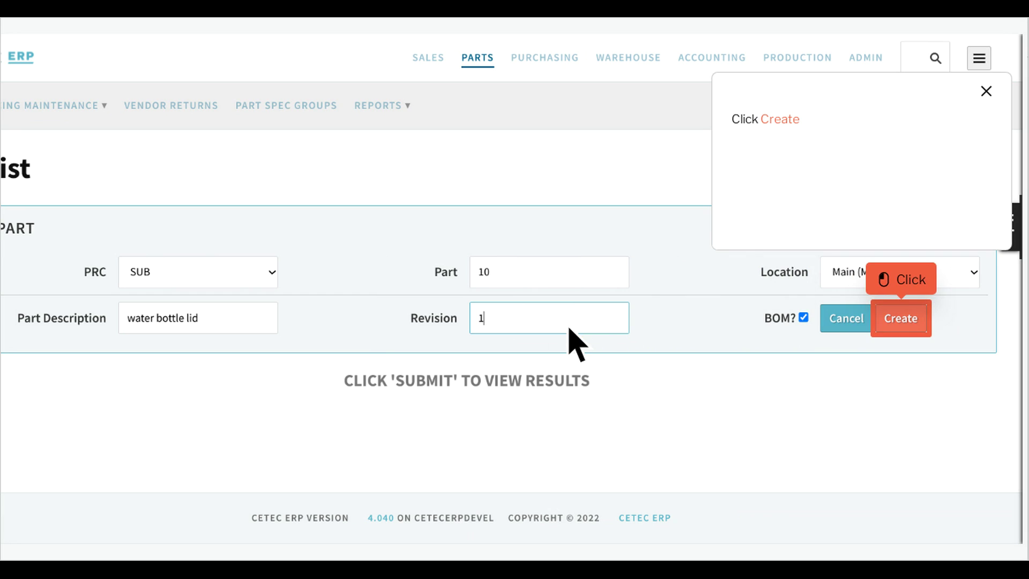
click(901, 319)
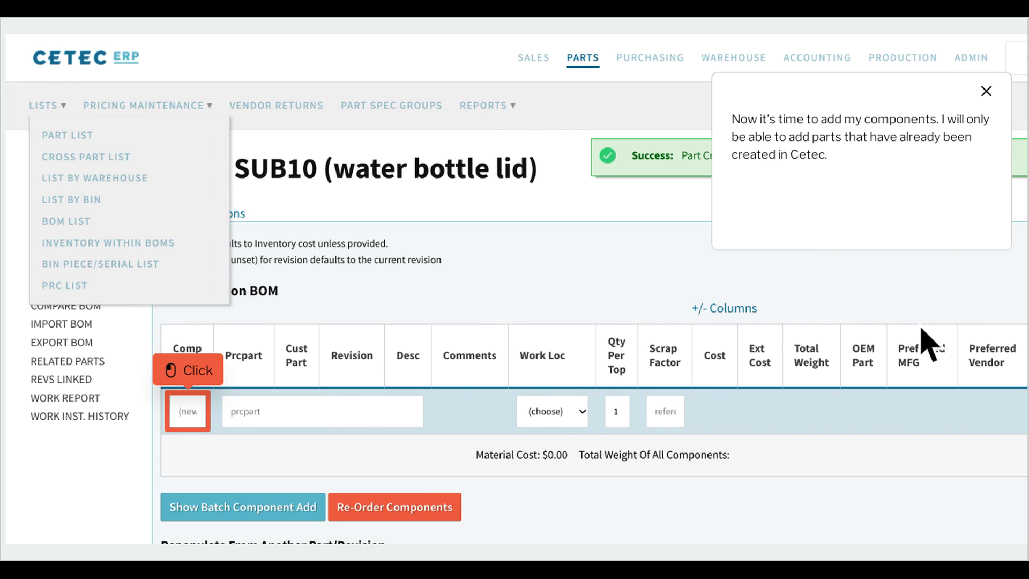
- Add RAWLIDBASE as component row 1 of the SUB10 BOM
click(207, 421)
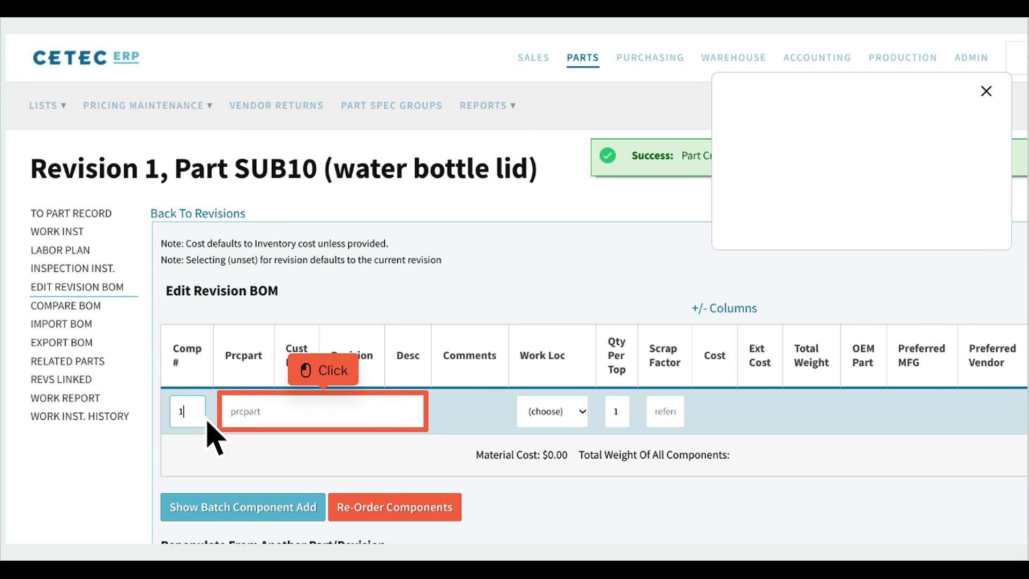
click(342, 421)
text(raw)
scroll(343, 422, down, 2)
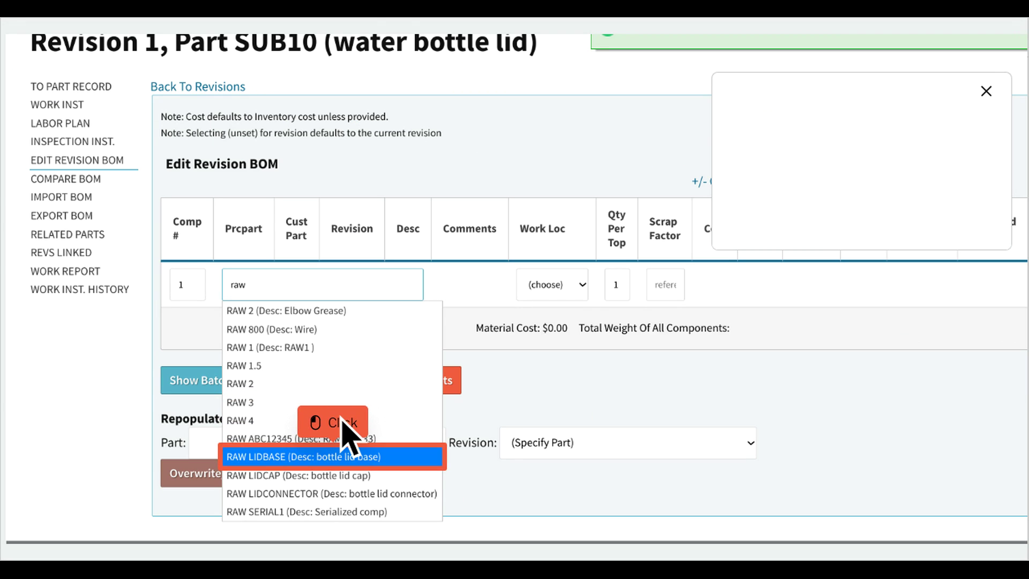
click(352, 462)
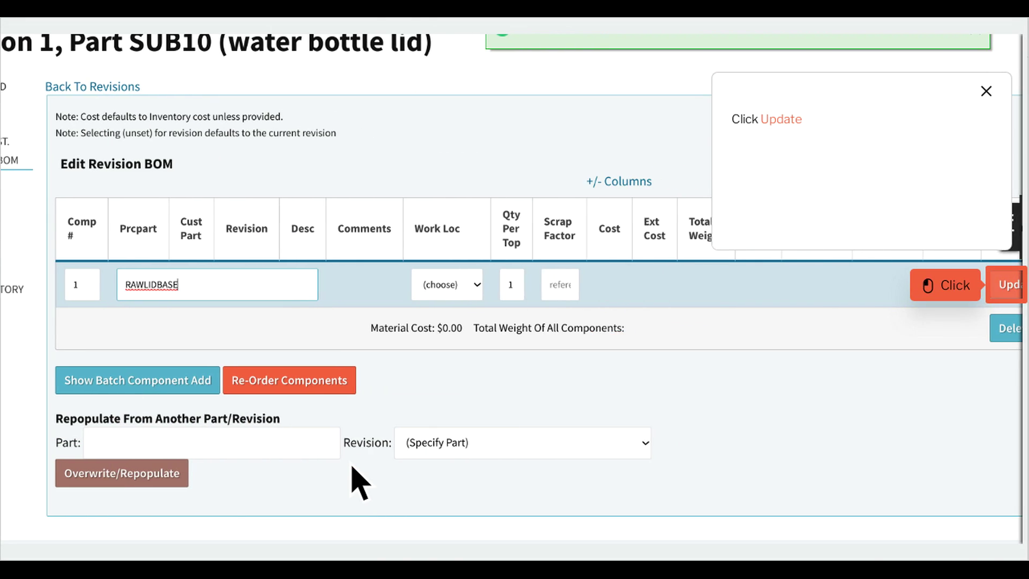
click(1021, 295)
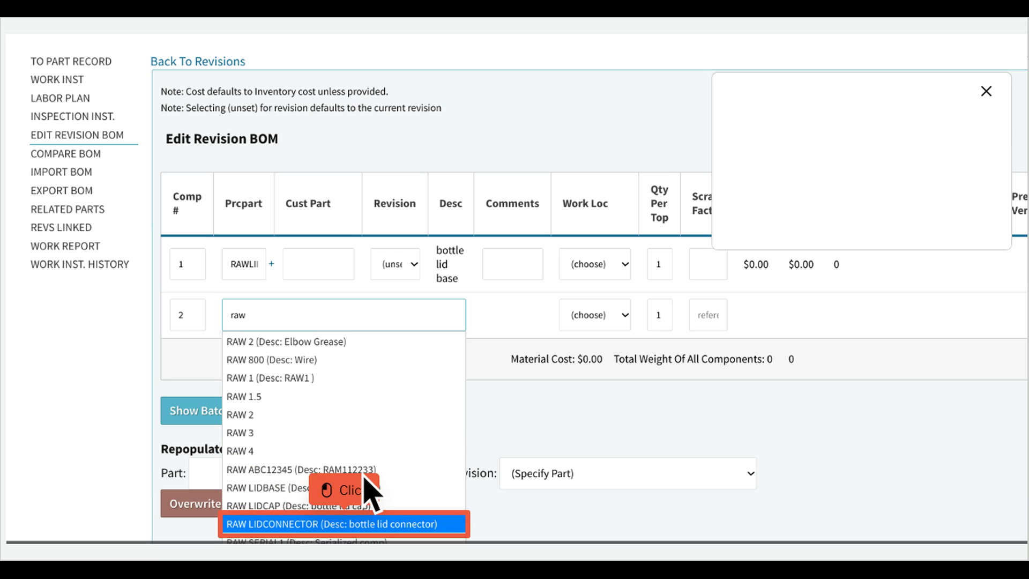
- Add RAWLIDCONNECTOR as row 2 and RAWLIDCAP as row 3
click(364, 528)
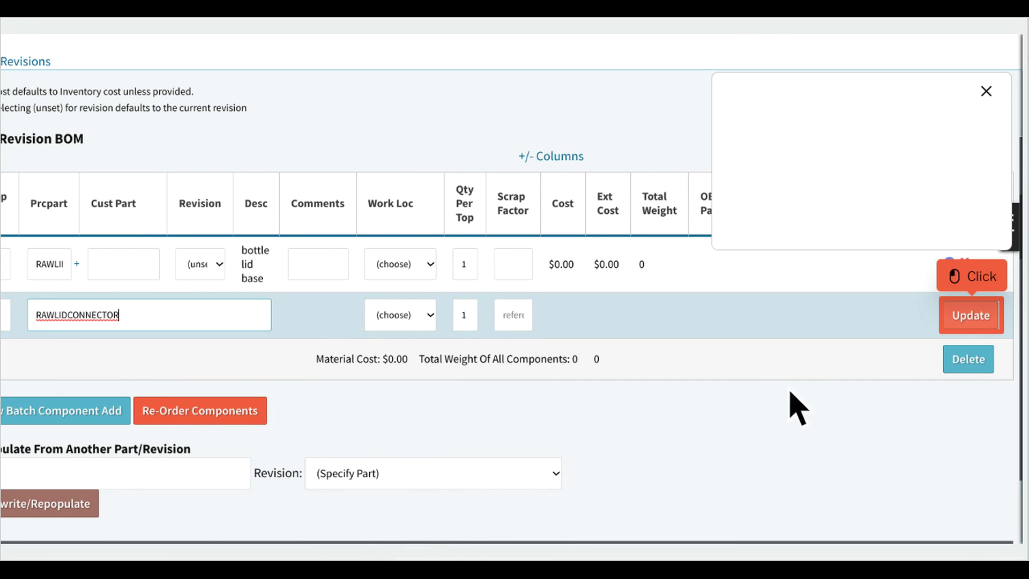
click(971, 316)
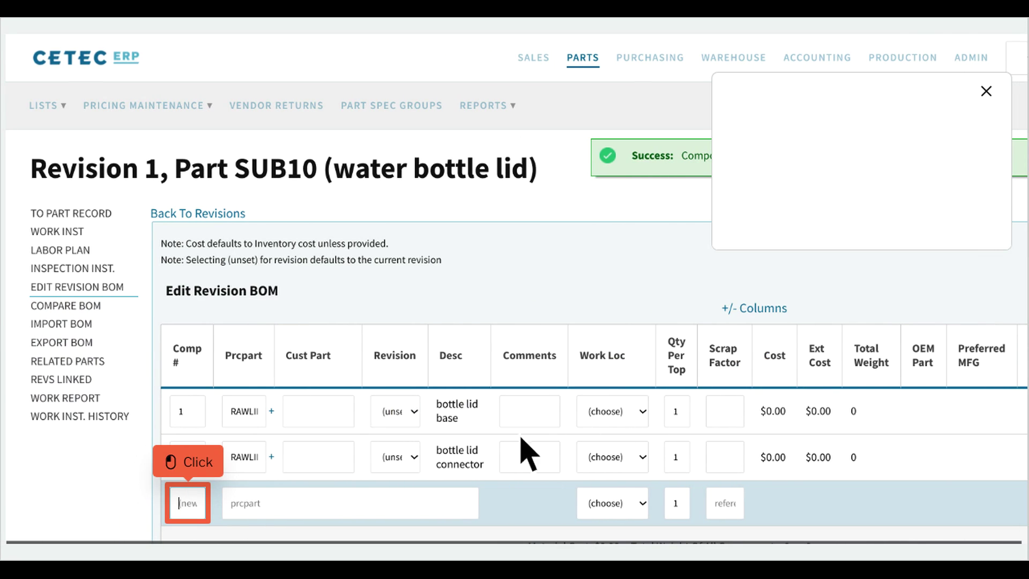
text(3)
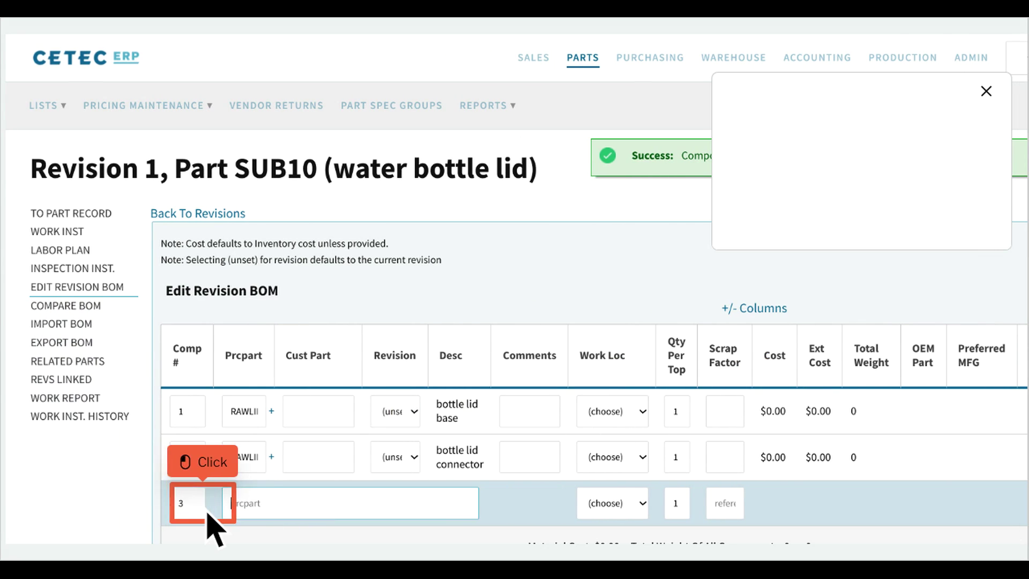
key(Tab)
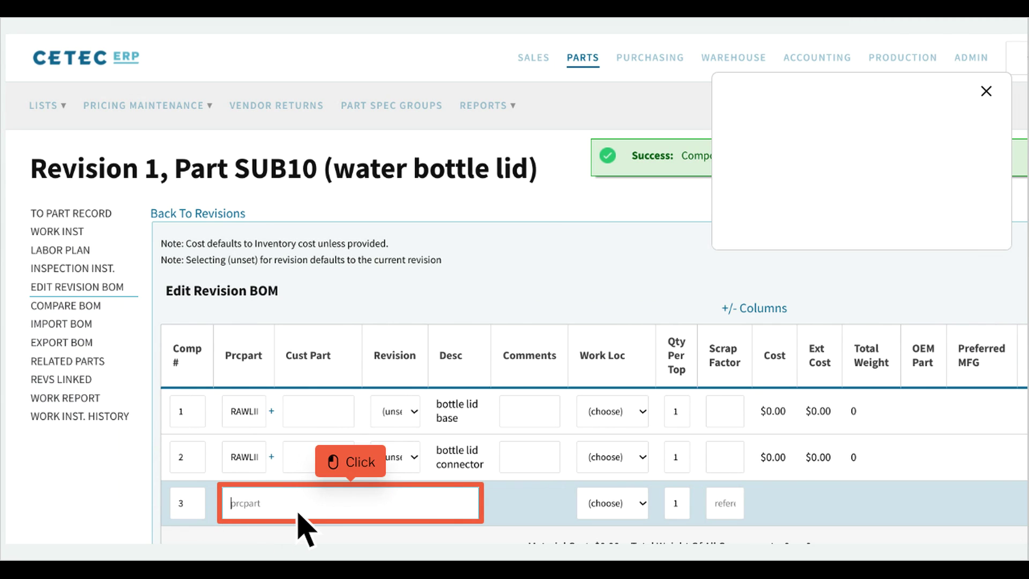
text(rawlid)
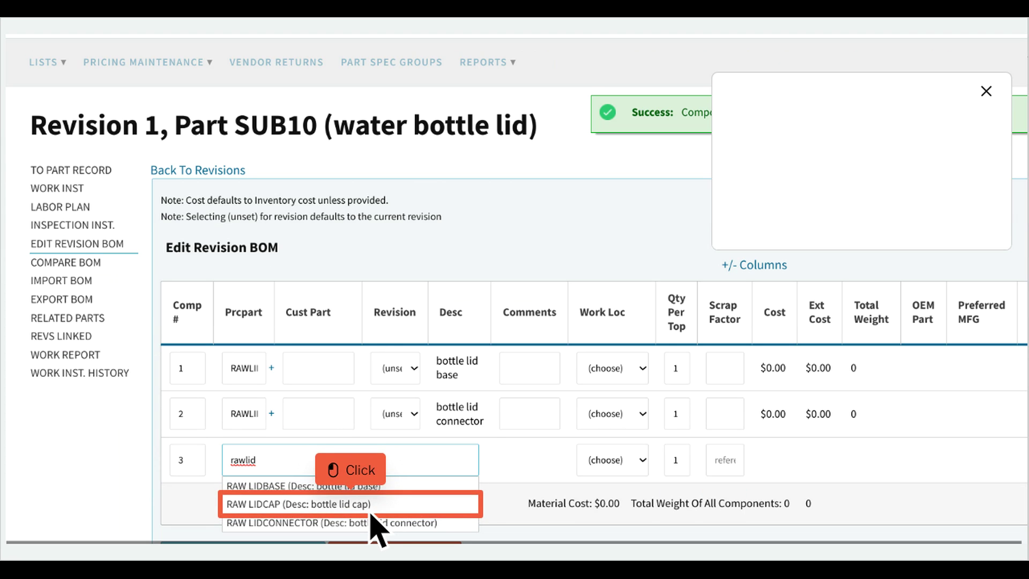
click(371, 513)
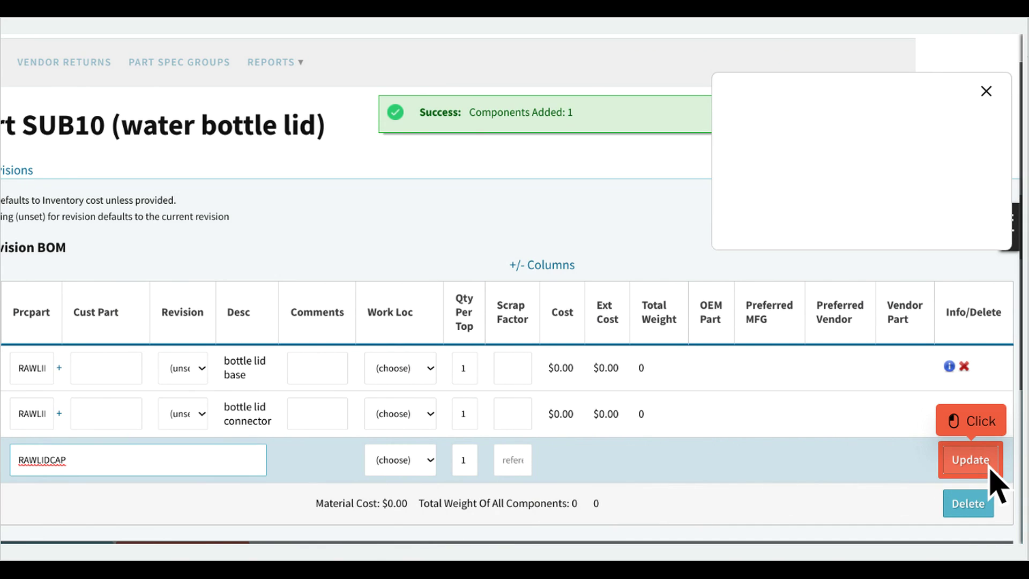
click(970, 460)
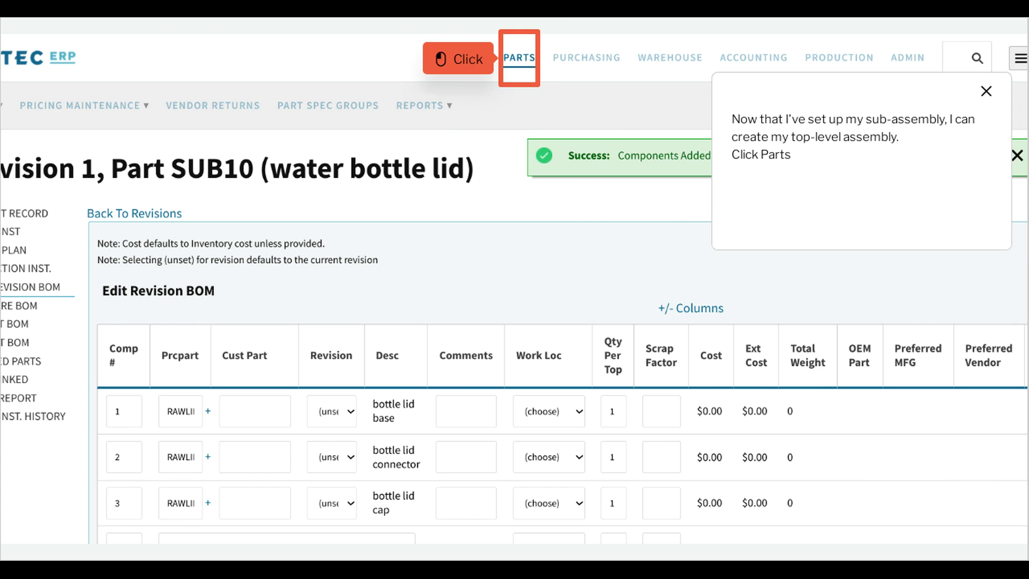
- Return to the Part List and start a new part record
click(539, 68)
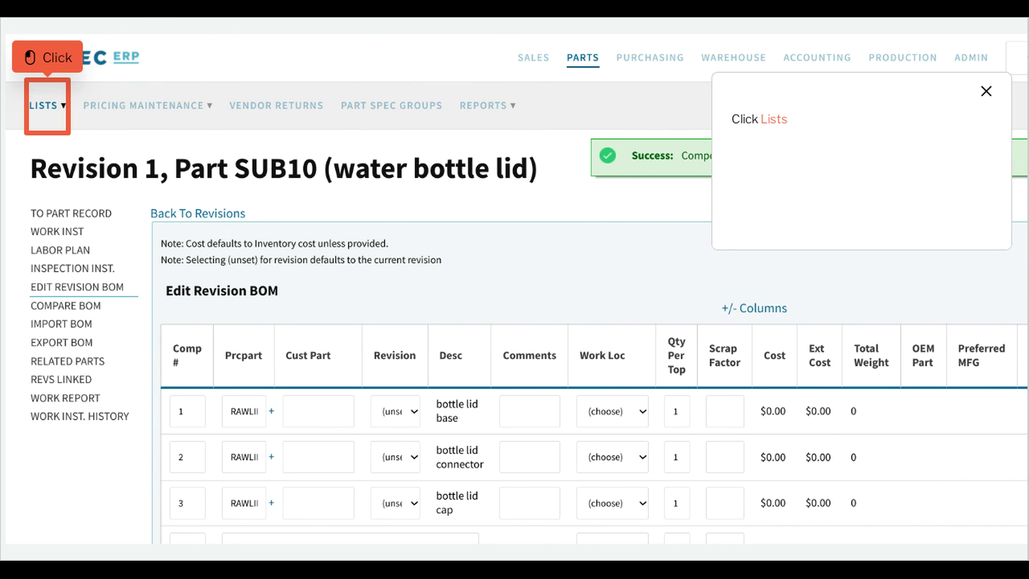
click(68, 118)
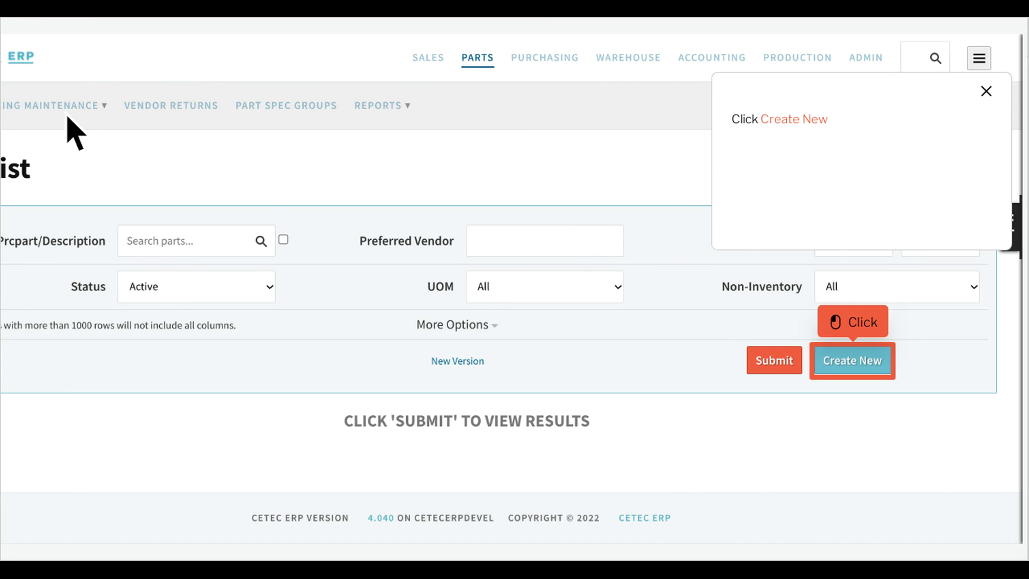
click(871, 369)
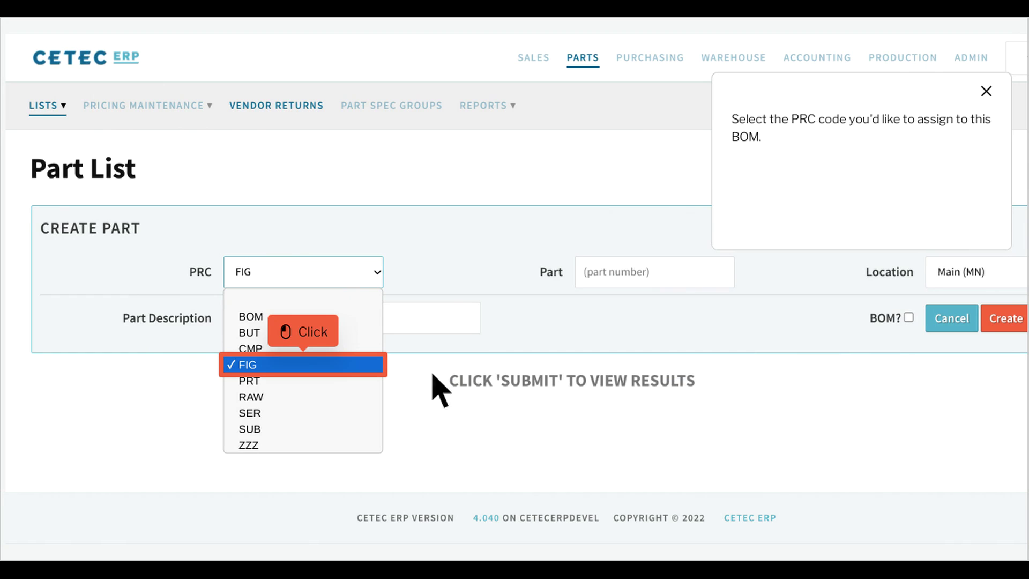
- Create FIGWATERBOTTLE1, 'nature-themed water bottle', as a BOM part with revision 1
click(322, 365)
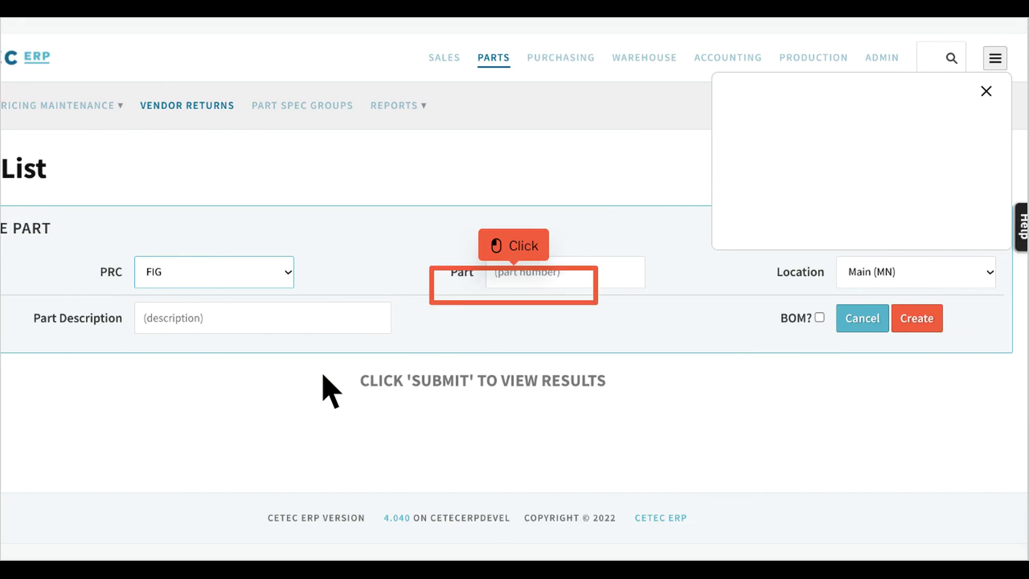
click(569, 283)
text(WATERBOTTLE1)
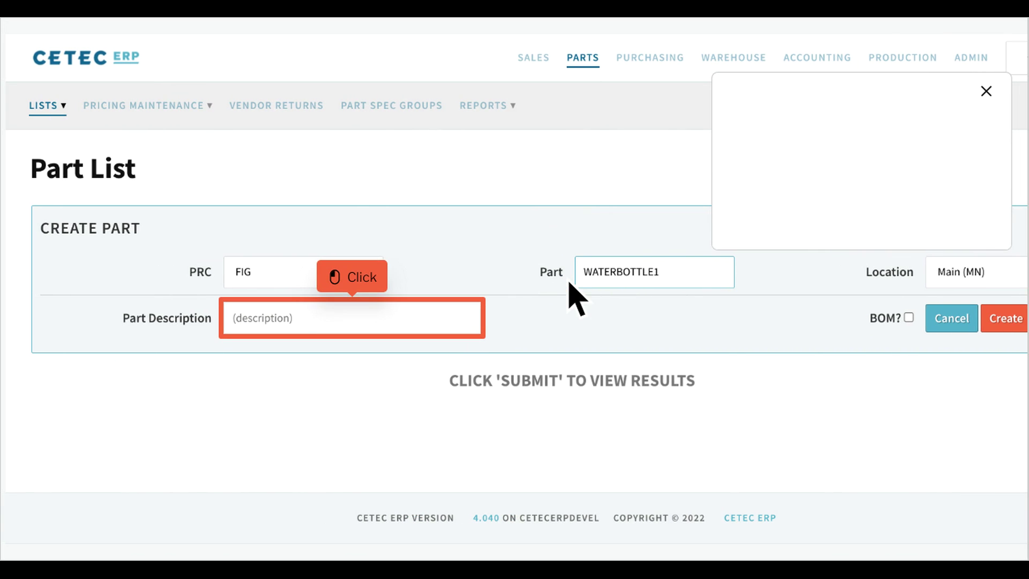
click(373, 329)
text(nature-themed water bottle)
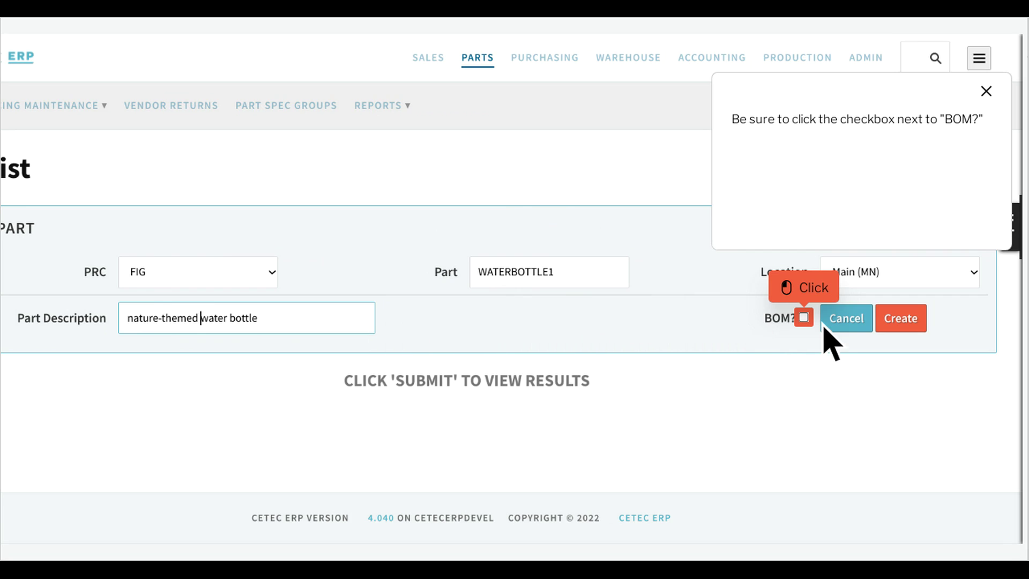
click(803, 317)
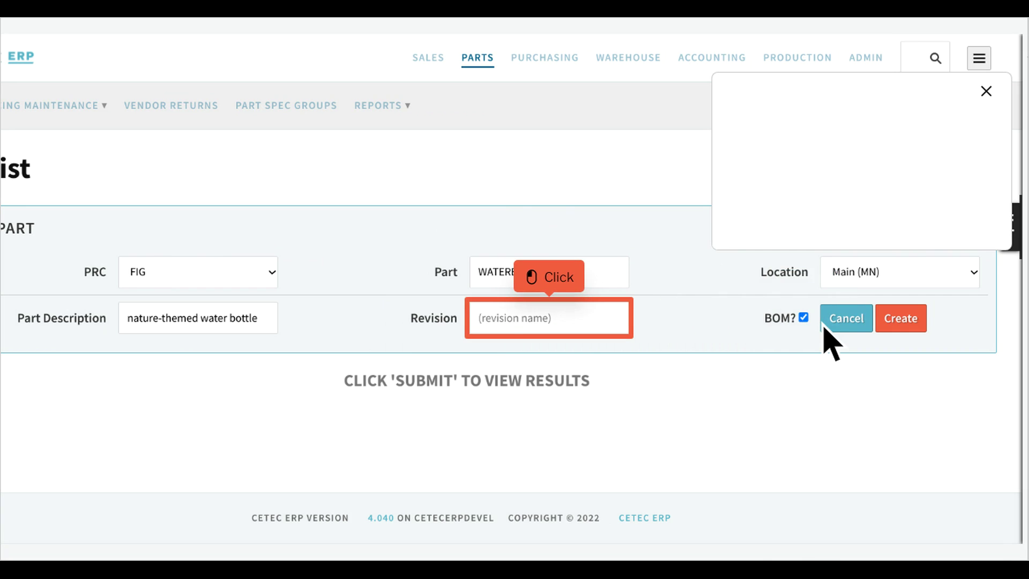
click(569, 329)
text(1)
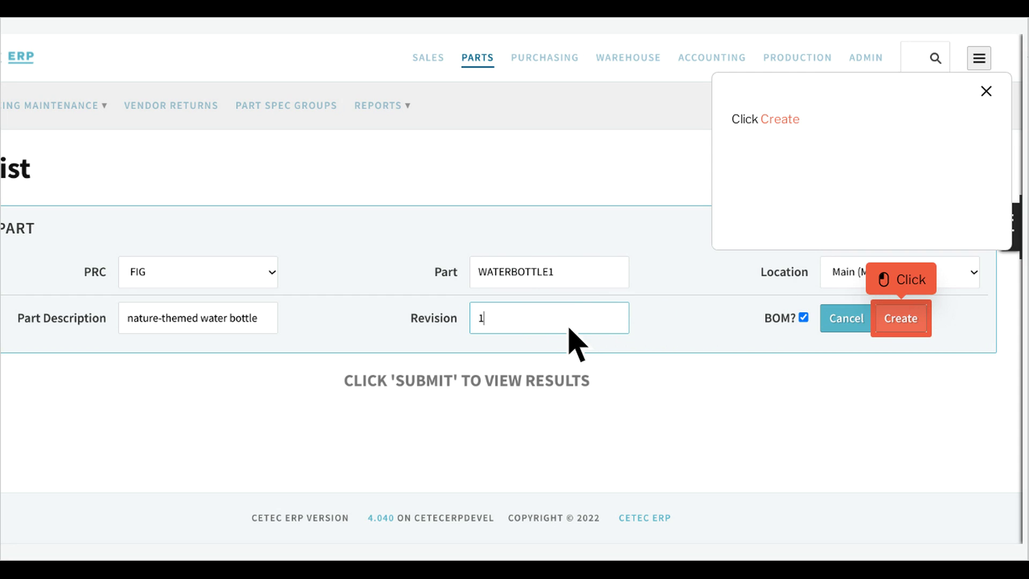
click(921, 328)
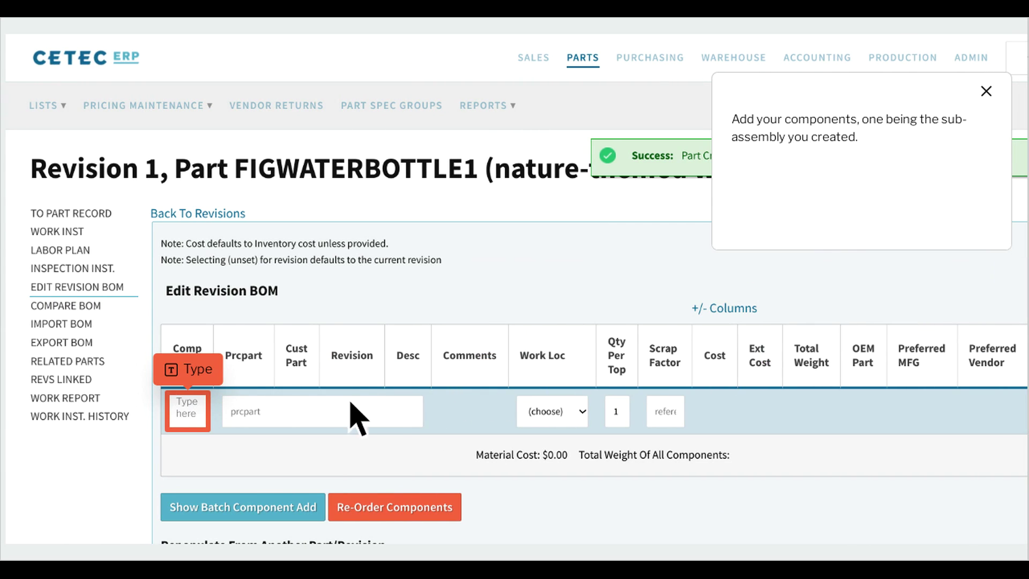
- Add SUB10, the water bottle lid, as component 1 of the FIGWATERBOTTLE1 BOM
text(something)
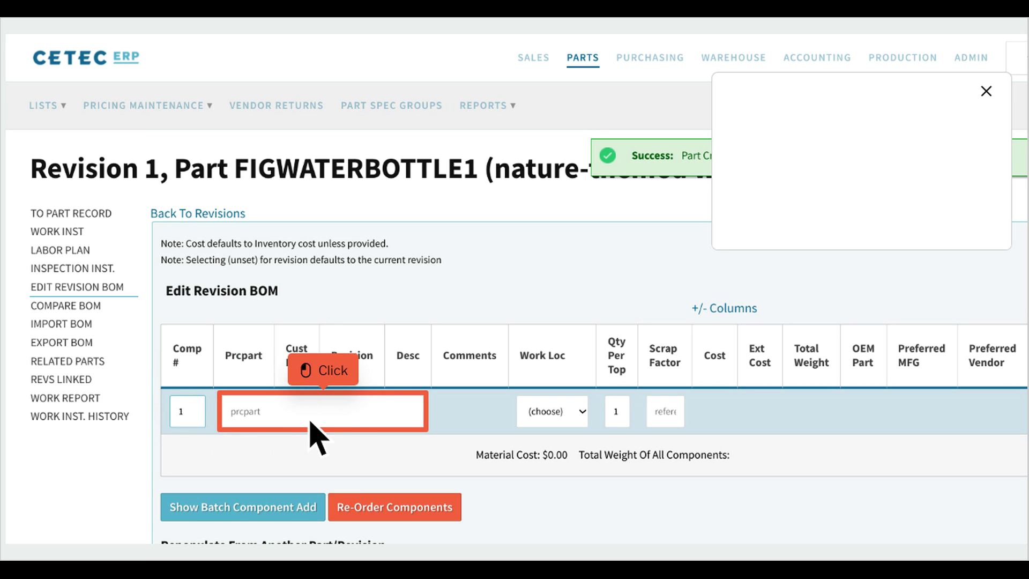
click(343, 424)
text(sub)
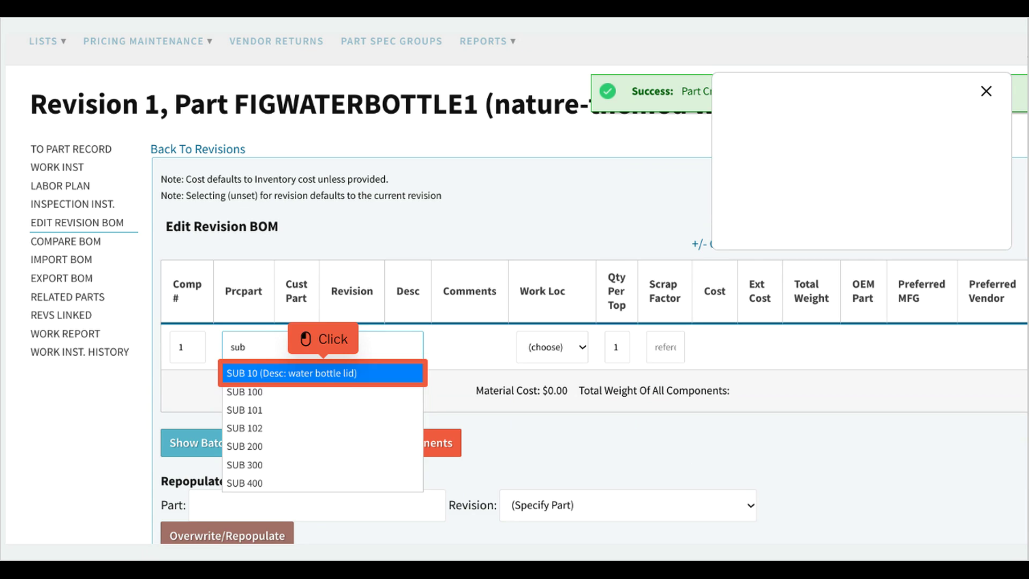
click(343, 374)
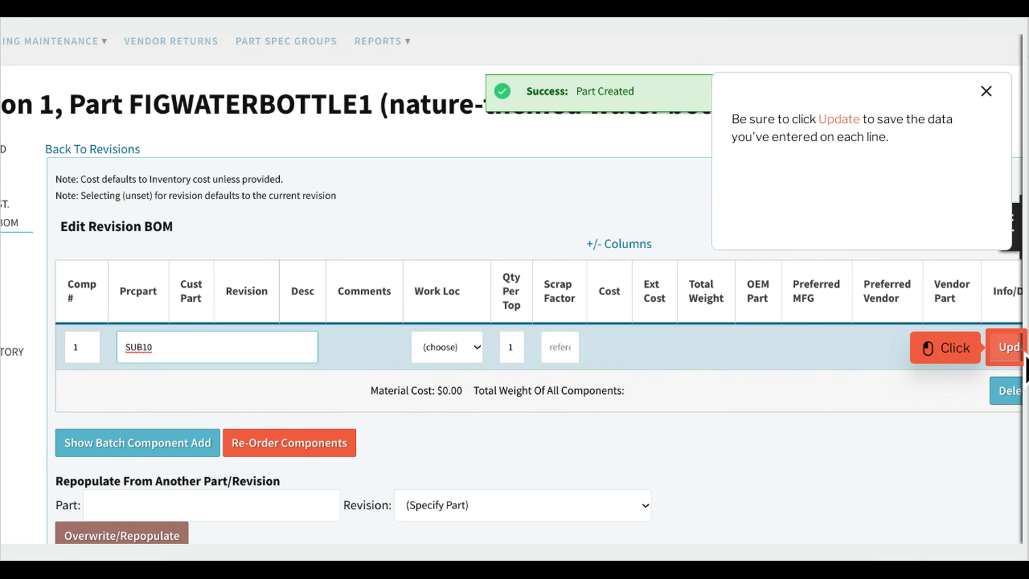
click(1007, 353)
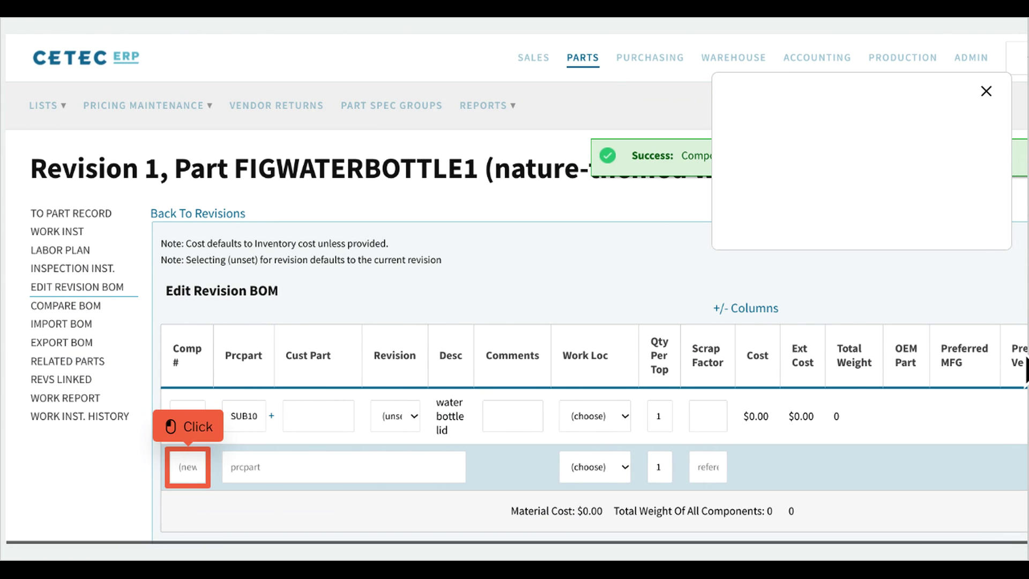
- Add PRT17 as component 2 and PRT18 as component 3
click(206, 479)
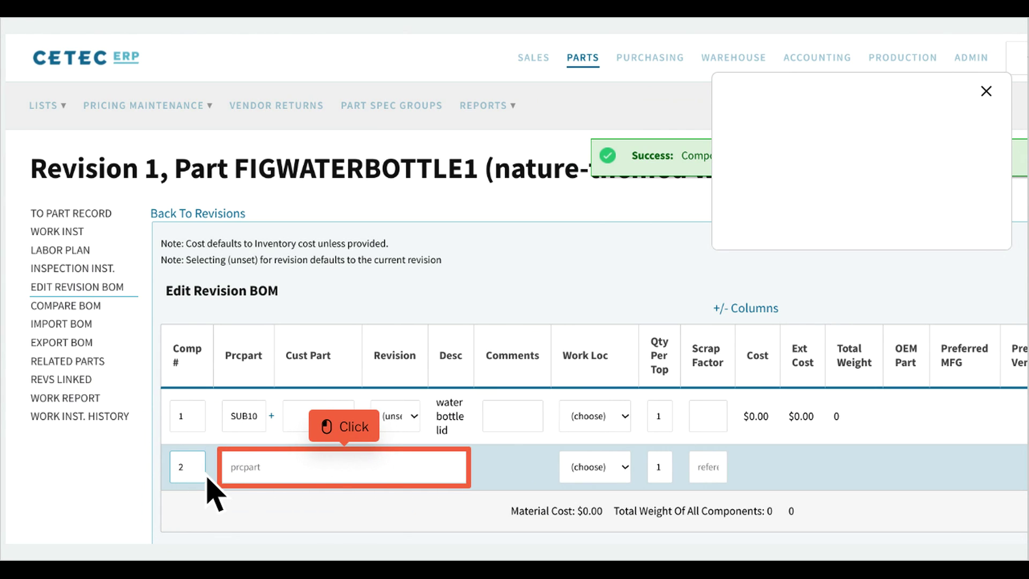
click(364, 479)
text(prt17)
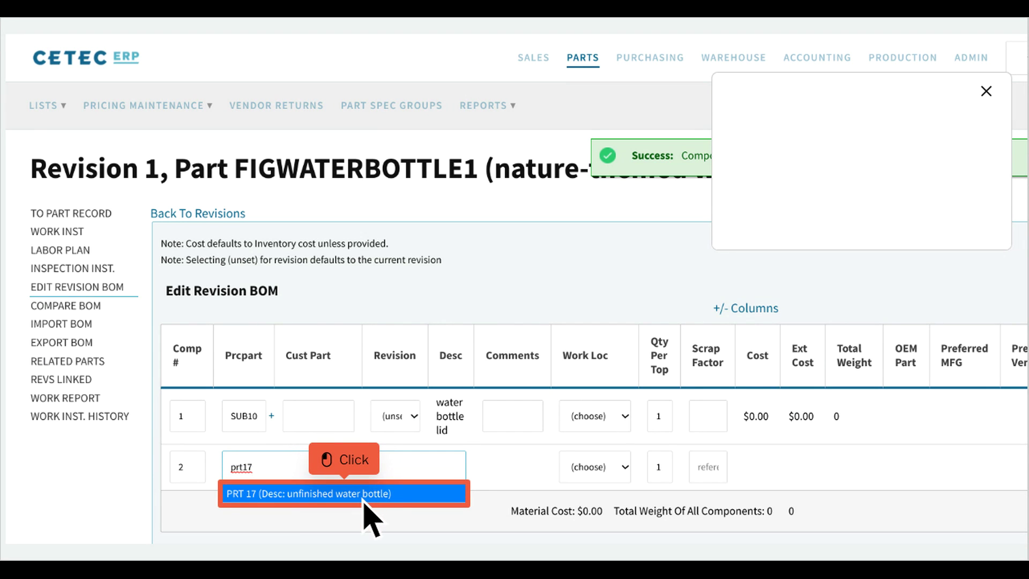
click(364, 493)
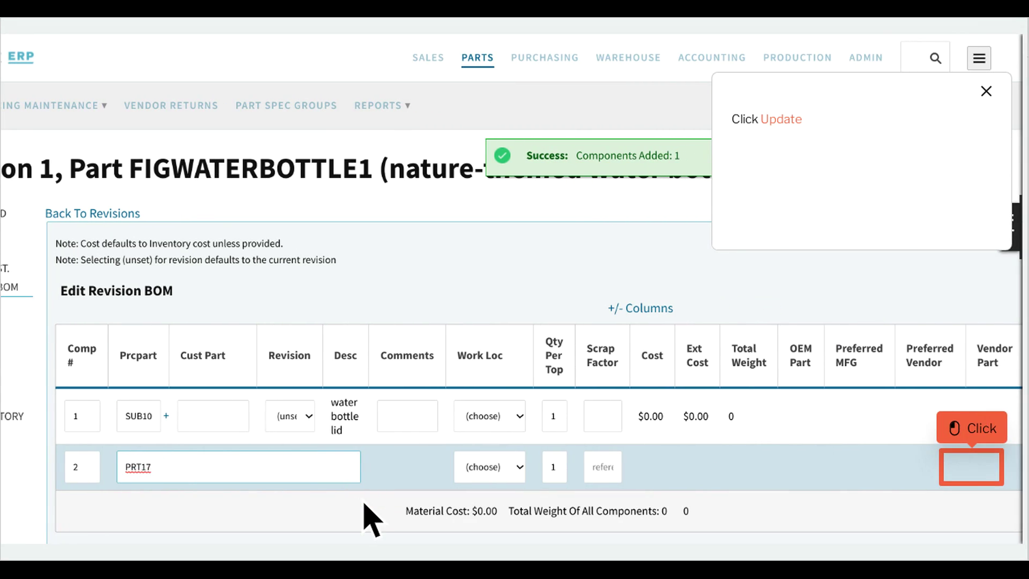
click(991, 478)
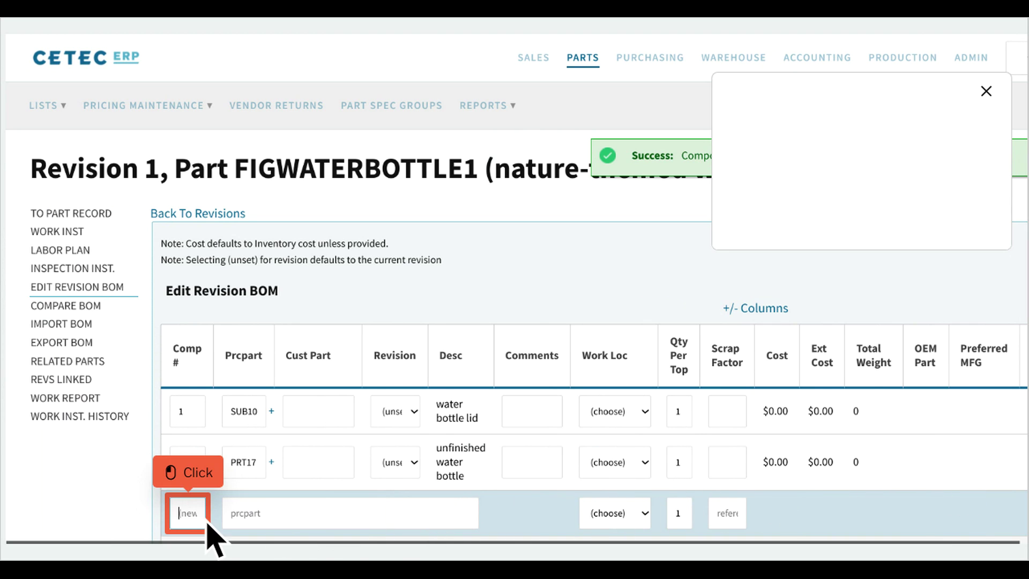
text(3)
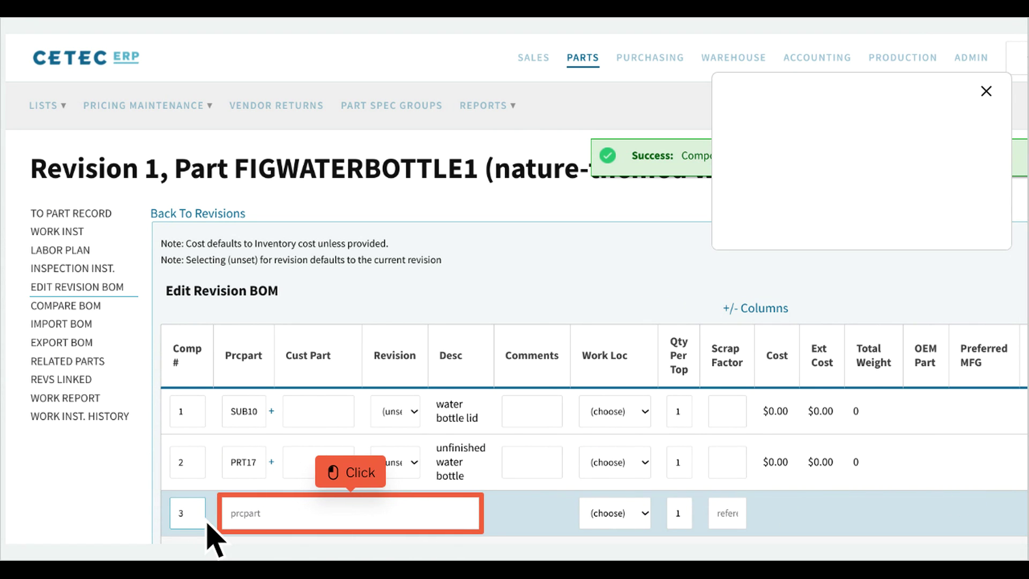
click(371, 524)
text(prt18)
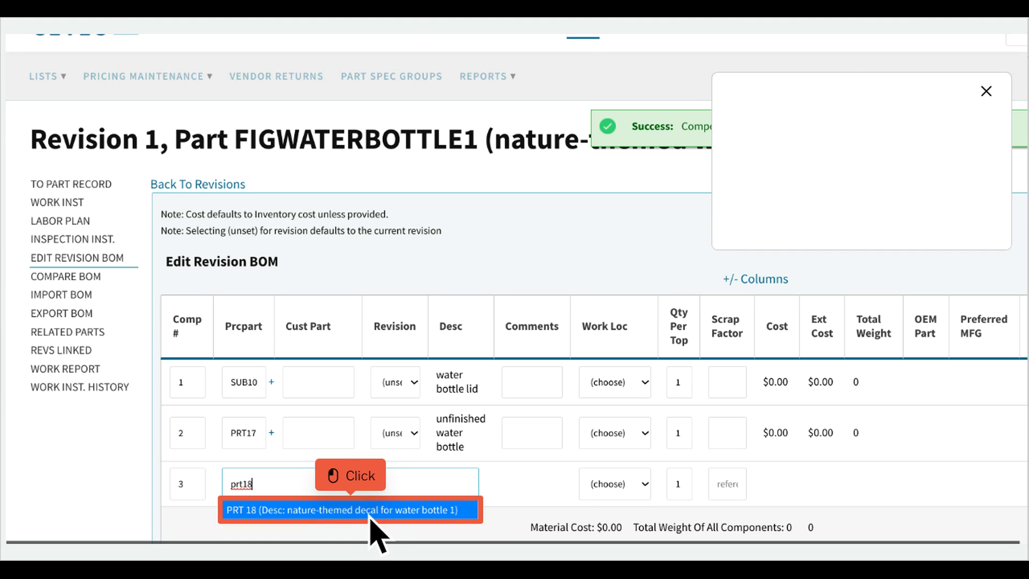
click(370, 515)
scroll(370, 519, right, 5)
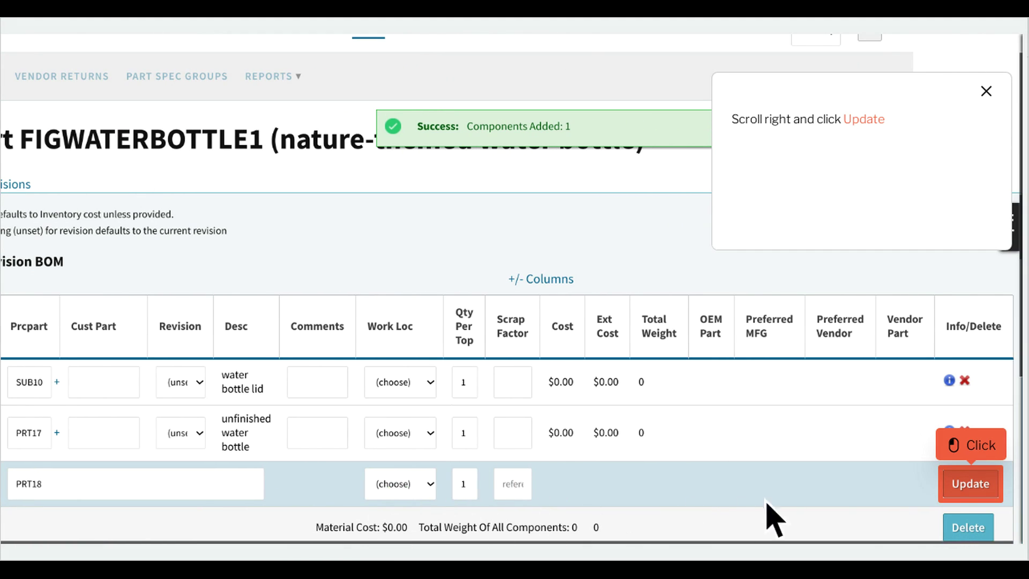
click(989, 494)
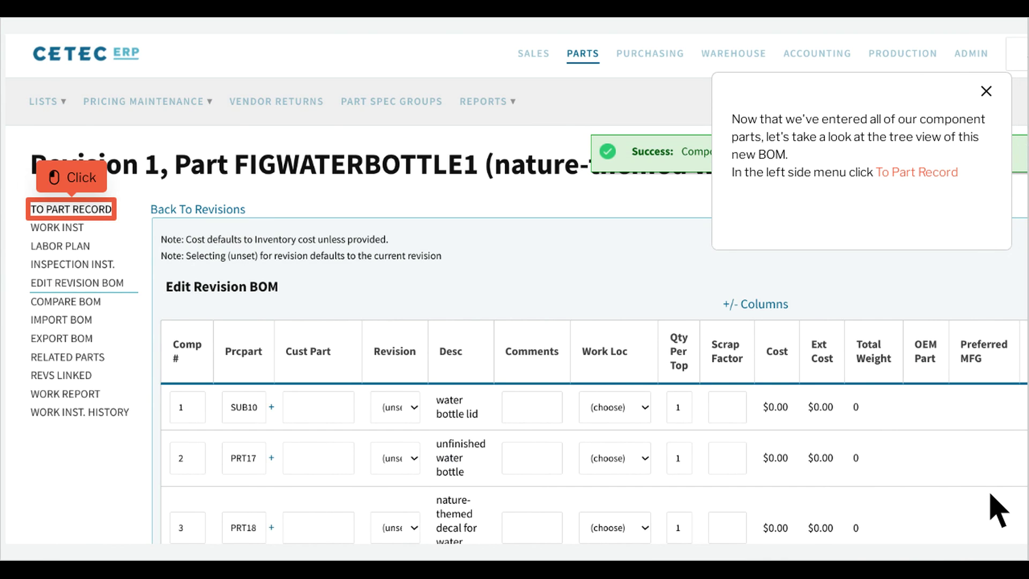
- Open the FIGWATERBOTTLE1 part record and view its BOM Overview tree
click(90, 217)
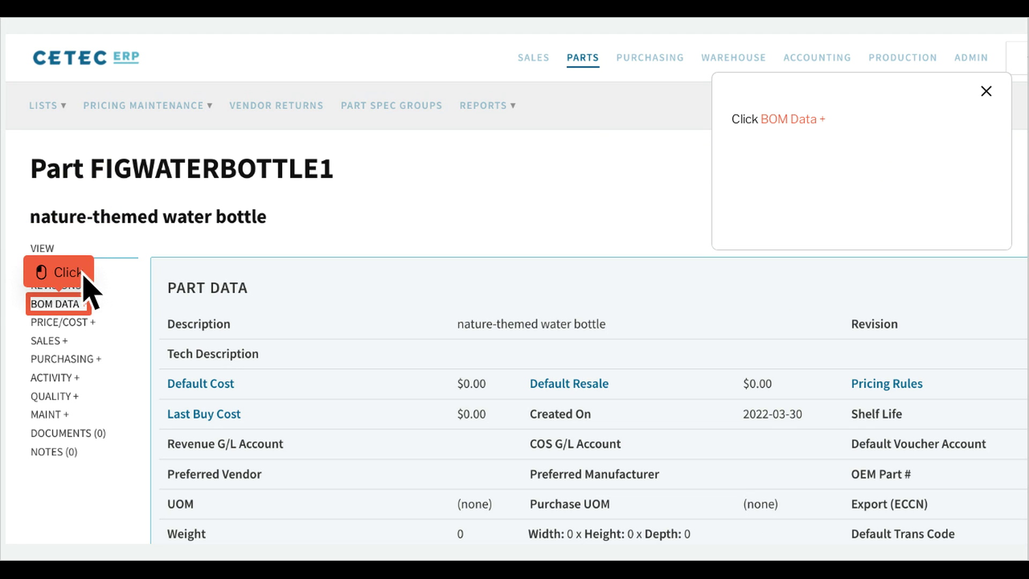
click(80, 311)
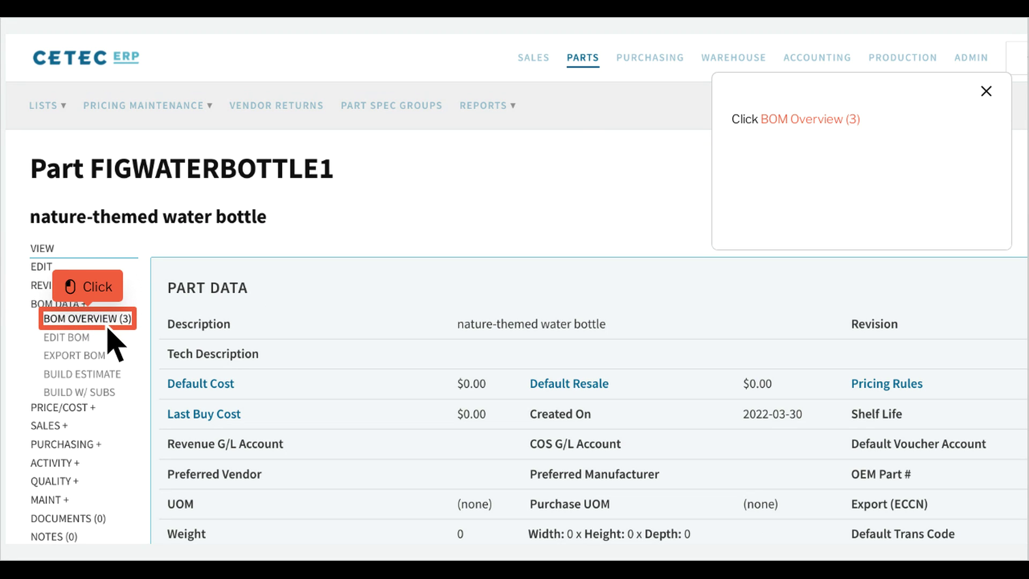
click(109, 327)
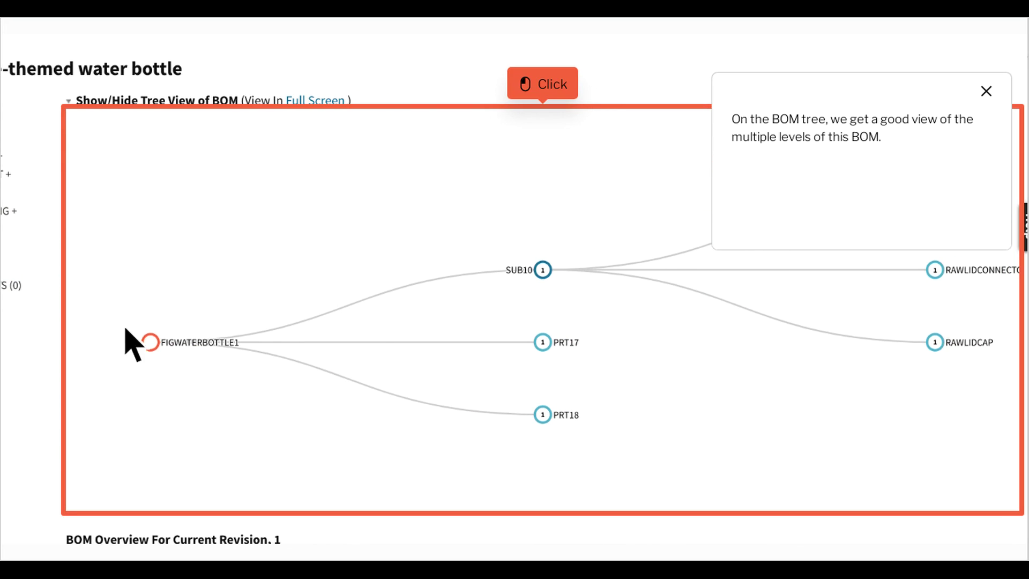
click(562, 320)
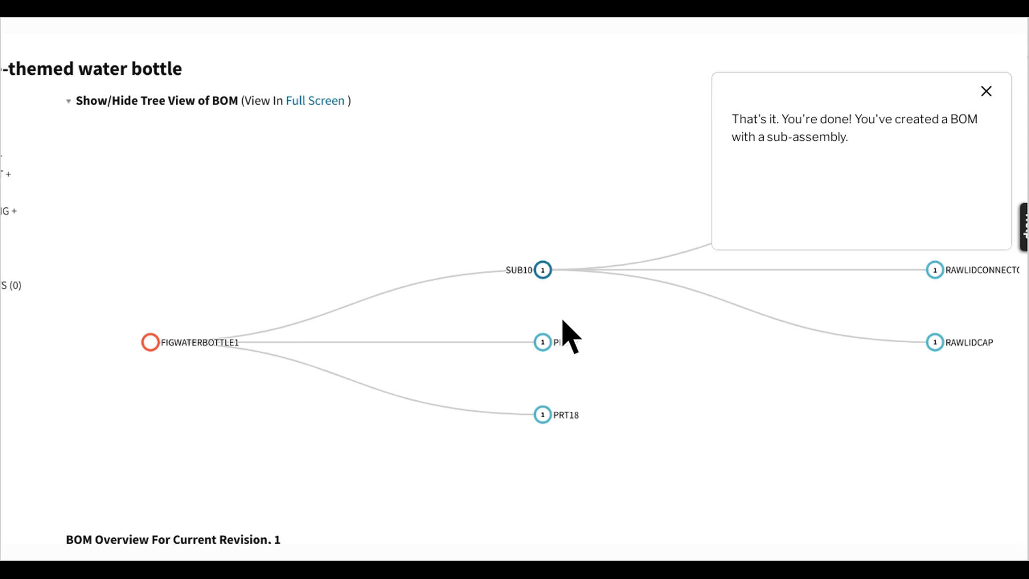